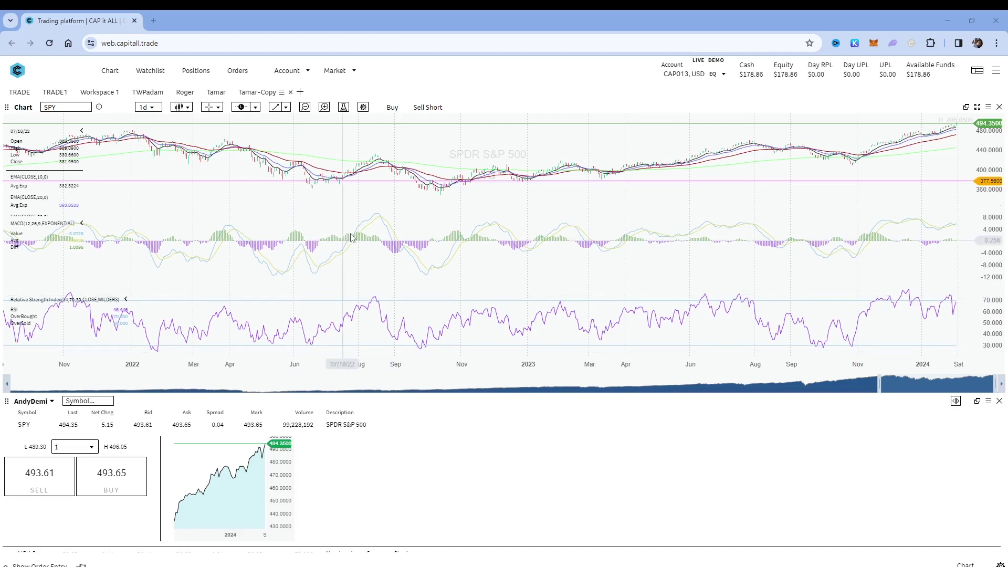
Step: Mark the rising SPY price highs and the declining MACD and RSI highs freehand from December to February, and clear the marks
{"action": "scroll", "coordinate": [660, 169], "scroll_direction": "up", "scroll_amount": 5}
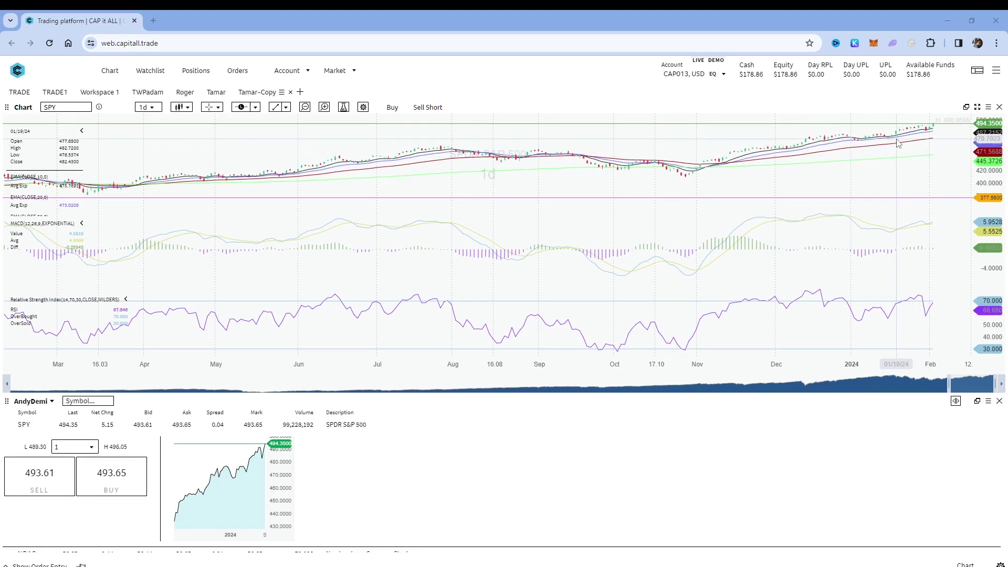
{"action": "scroll", "coordinate": [877, 137], "scroll_direction": "up", "scroll_amount": 2}
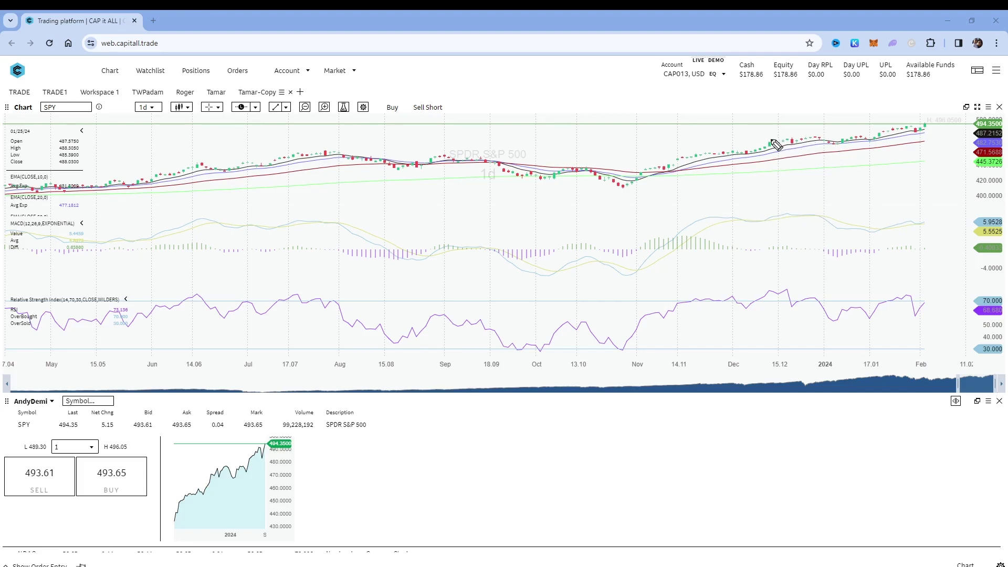
{"action": "left_click_drag", "start_coordinate": [766, 142], "coordinate": [894, 124]}
{"action": "left_click_drag", "start_coordinate": [782, 210], "coordinate": [914, 223]}
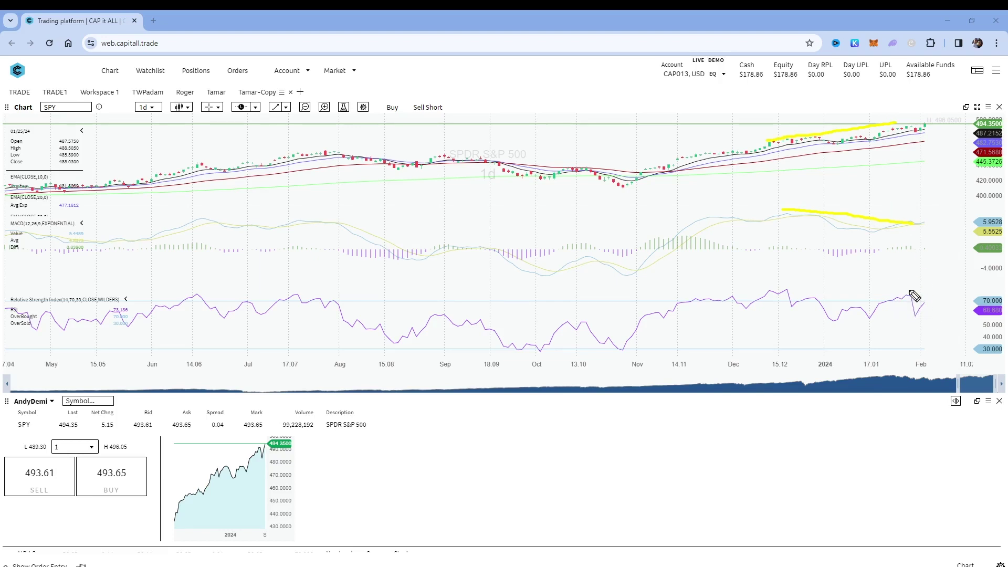
{"action": "left_click_drag", "start_coordinate": [899, 291], "coordinate": [923, 298]}
{"action": "key", "text": "Escape"}
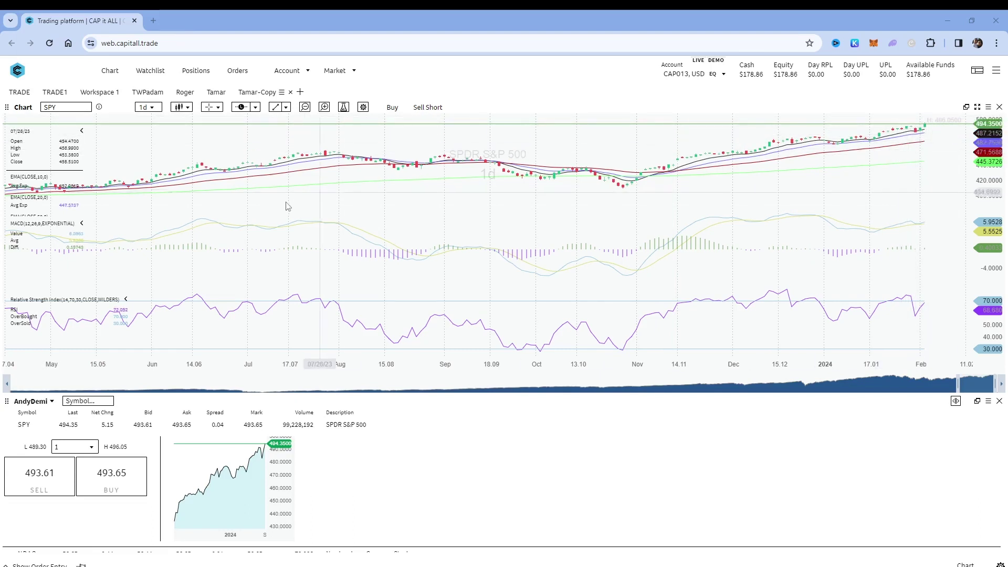
Step: Load the daily NDAQ chart from the watchlist and examine its price action from May to February
{"action": "scroll", "coordinate": [317, 471], "scroll_direction": "down", "scroll_amount": 1}
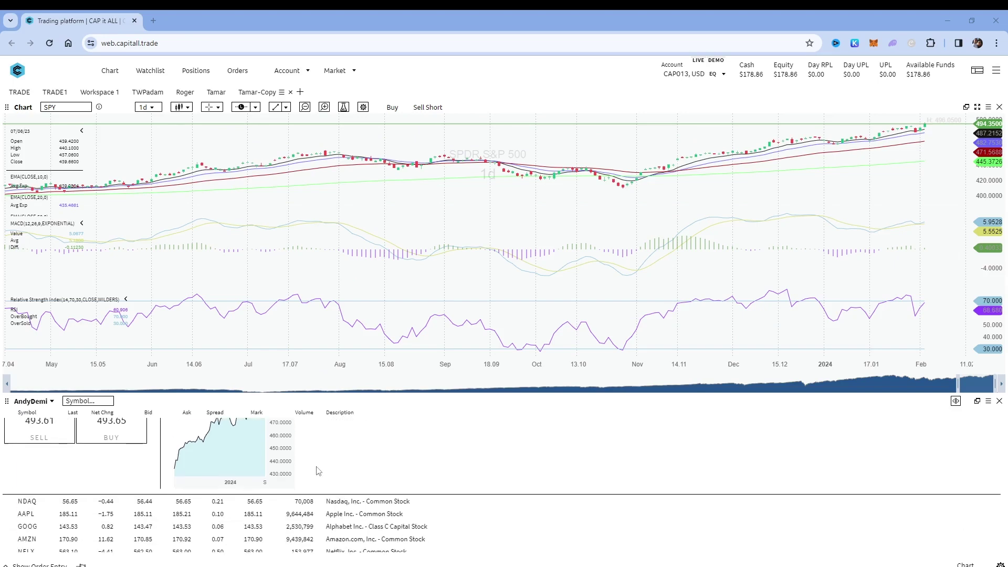
{"action": "left_click", "coordinate": [219, 505]}
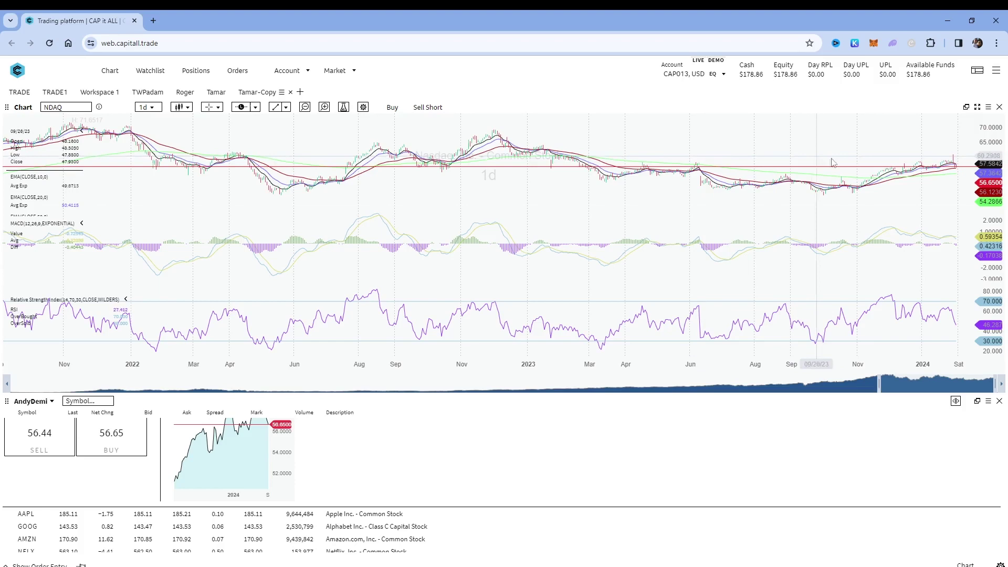
{"action": "scroll", "coordinate": [912, 171], "scroll_direction": "up", "scroll_amount": 5}
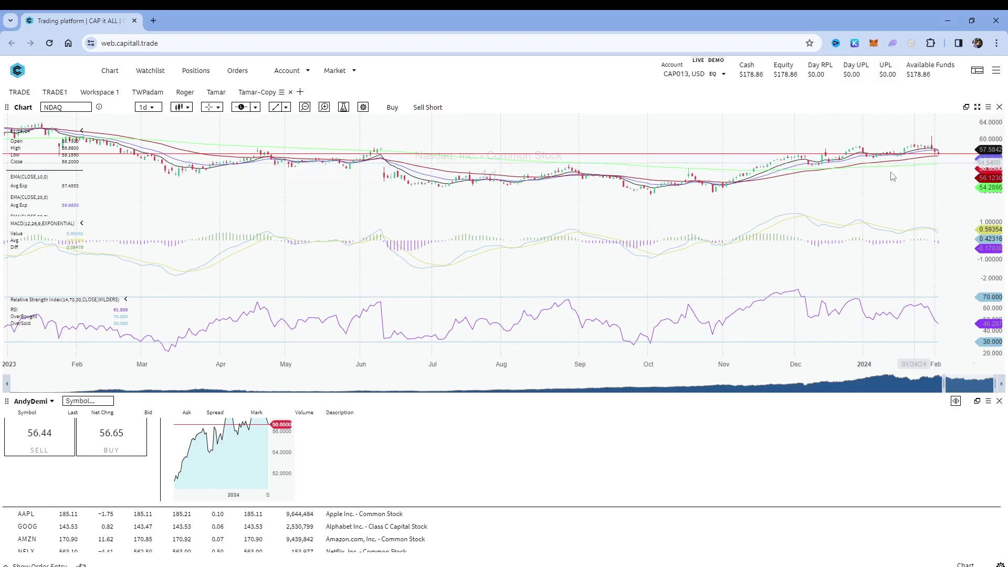
{"action": "scroll", "coordinate": [852, 163], "scroll_direction": "up", "scroll_amount": 2}
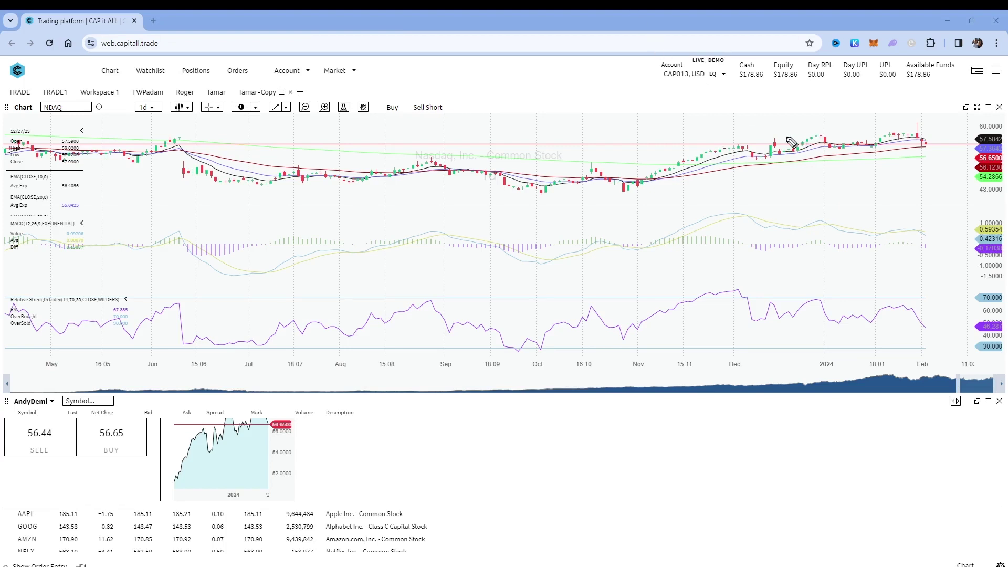
Step: Mark NDAQ's sideways price range, declining MACD highs and projected price, MACD and RSI moves freehand, and clear the marks
{"action": "left_click_drag", "start_coordinate": [778, 139], "coordinate": [920, 135]}
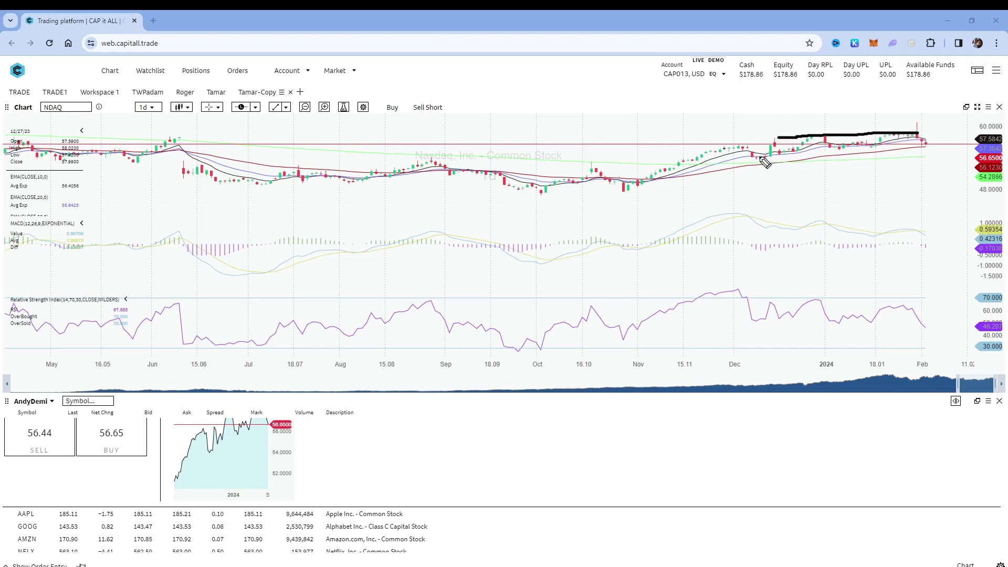
{"action": "left_click_drag", "start_coordinate": [758, 156], "coordinate": [936, 149]}
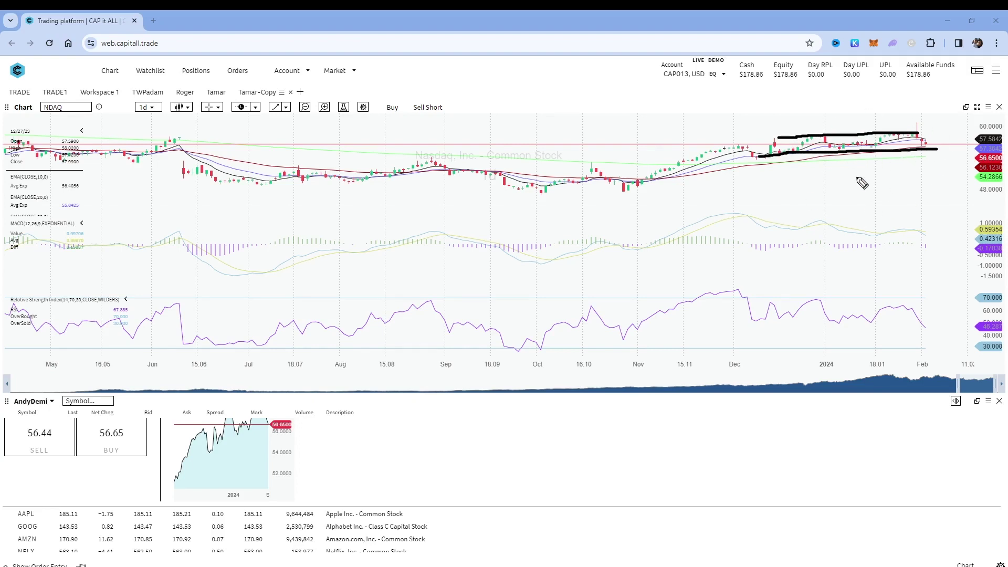
{"action": "left_click_drag", "start_coordinate": [735, 210], "coordinate": [929, 230]}
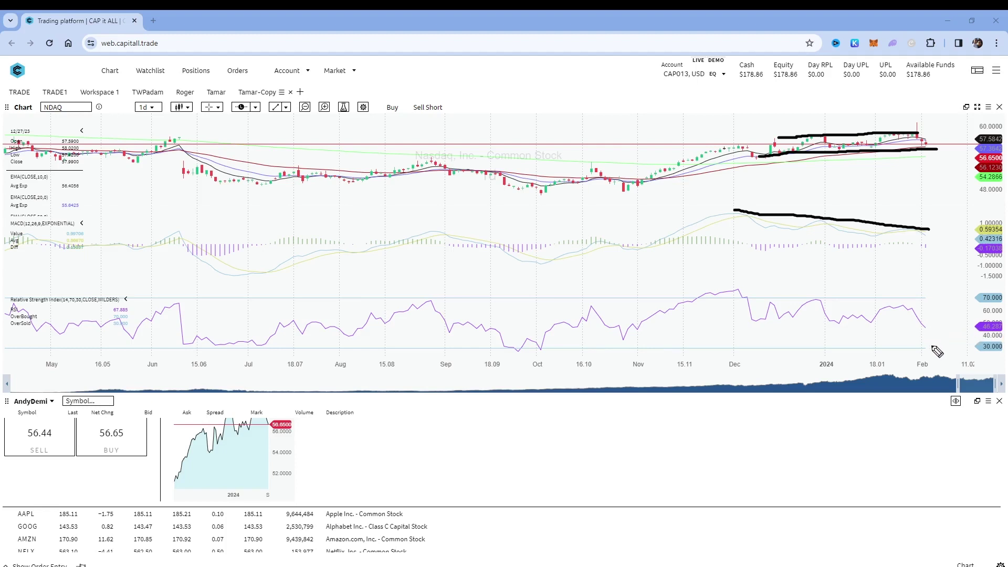
{"action": "left_click", "coordinate": [922, 327]}
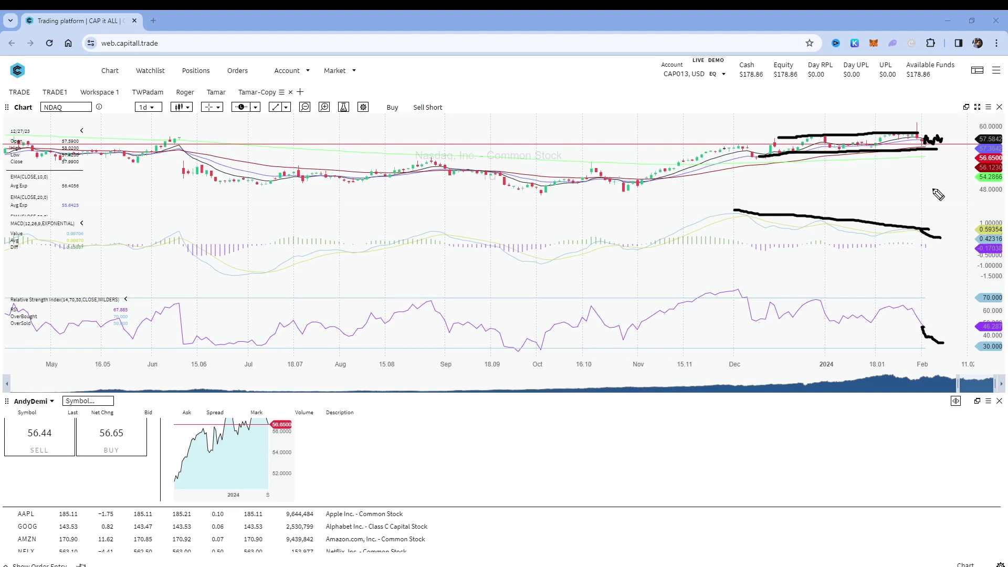
{"action": "mouse_move", "coordinate": [923, 147]}
{"action": "left_mouse_down"}
{"action": "mouse_move", "coordinate": [940, 102]}
{"action": "mouse_move", "coordinate": [932, 109]}
{"action": "mouse_move", "coordinate": [943, 124]}
{"action": "left_mouse_up"}
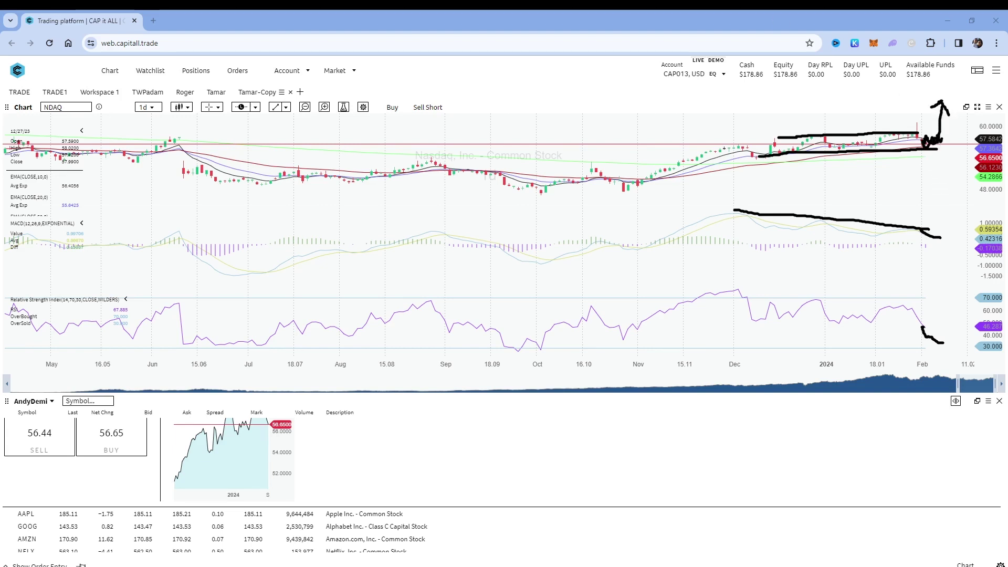
{"action": "key", "text": "Escape"}
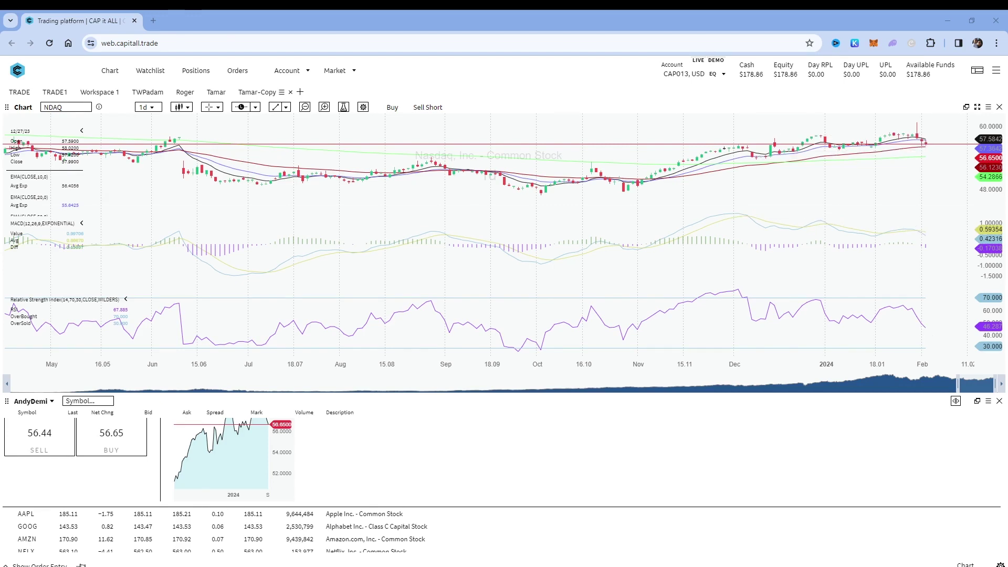
Step: Load the daily AAPL chart from the watchlist, showing the period from January 2023 to February 2024
{"action": "left_click", "coordinate": [125, 515]}
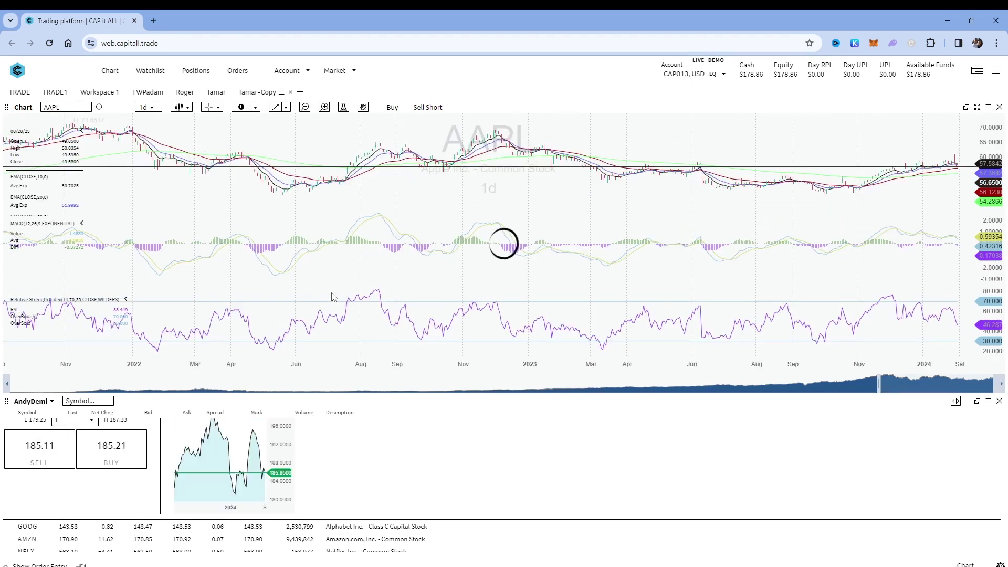
{"action": "scroll", "coordinate": [570, 129], "scroll_direction": "up", "scroll_amount": 3}
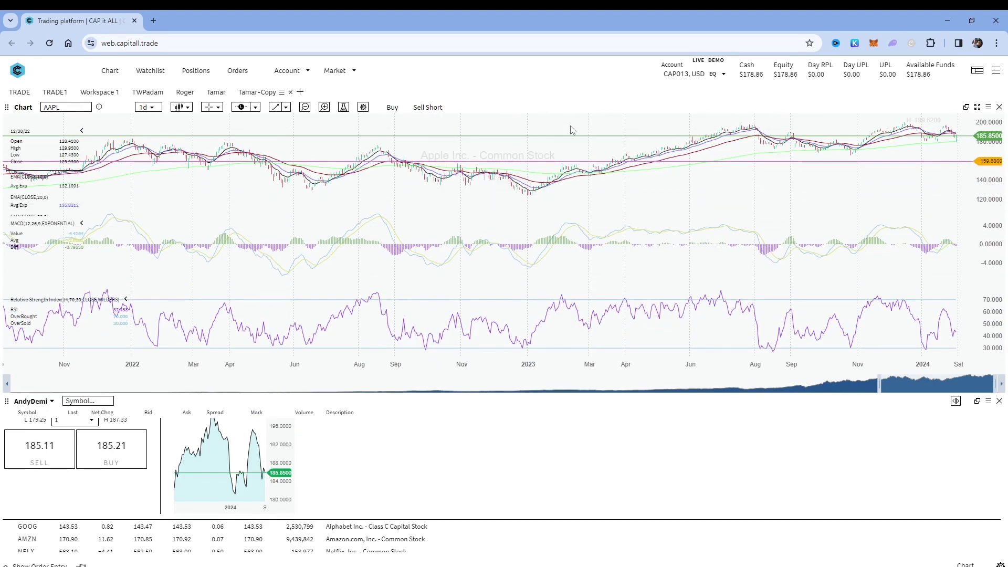
{"action": "scroll", "coordinate": [630, 165], "scroll_direction": "up", "scroll_amount": 3}
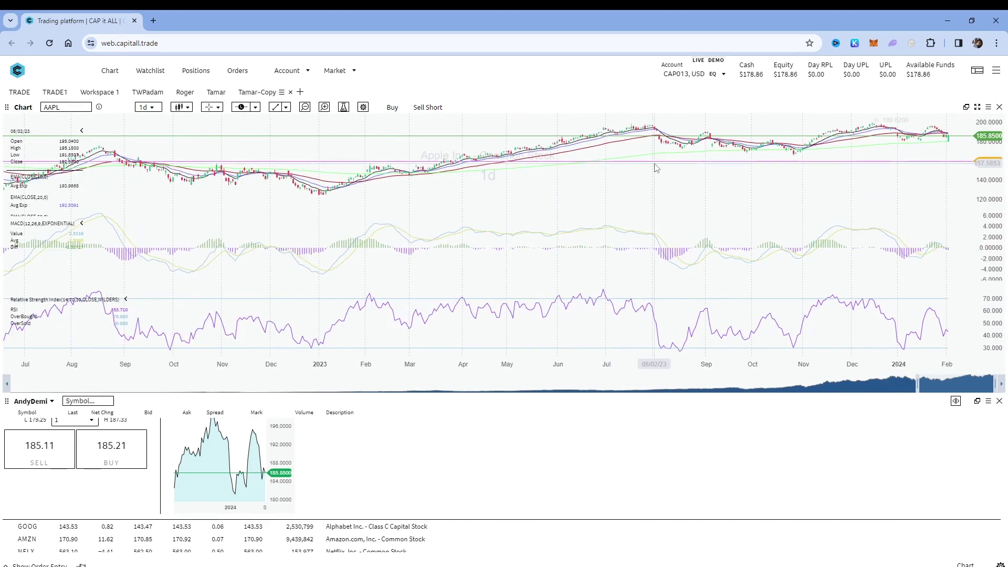
{"action": "scroll", "coordinate": [652, 162], "scroll_direction": "up", "scroll_amount": 2}
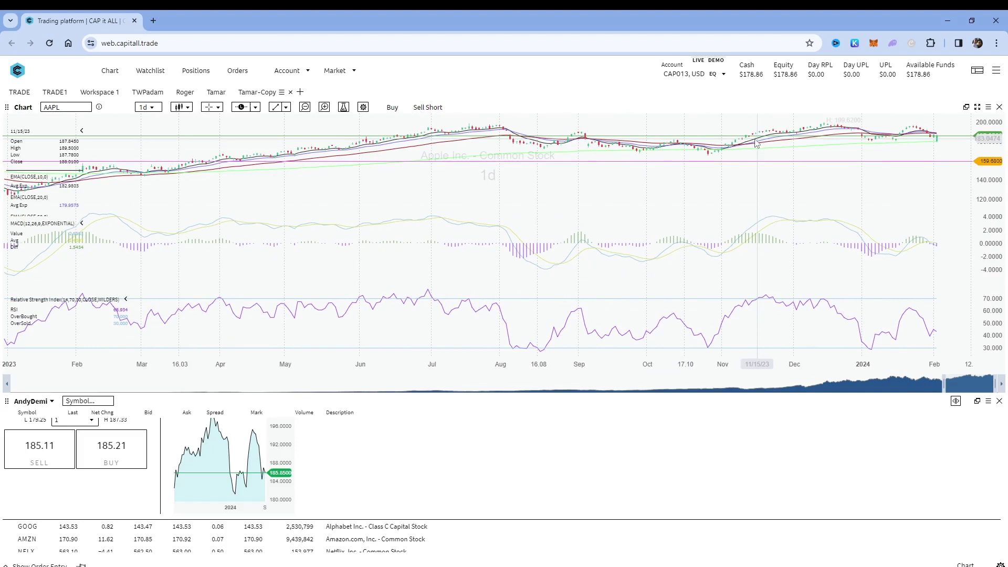
Step: Draw a horizontal price line along AAPL's highs at about 198.22
{"action": "left_click", "coordinate": [285, 108]}
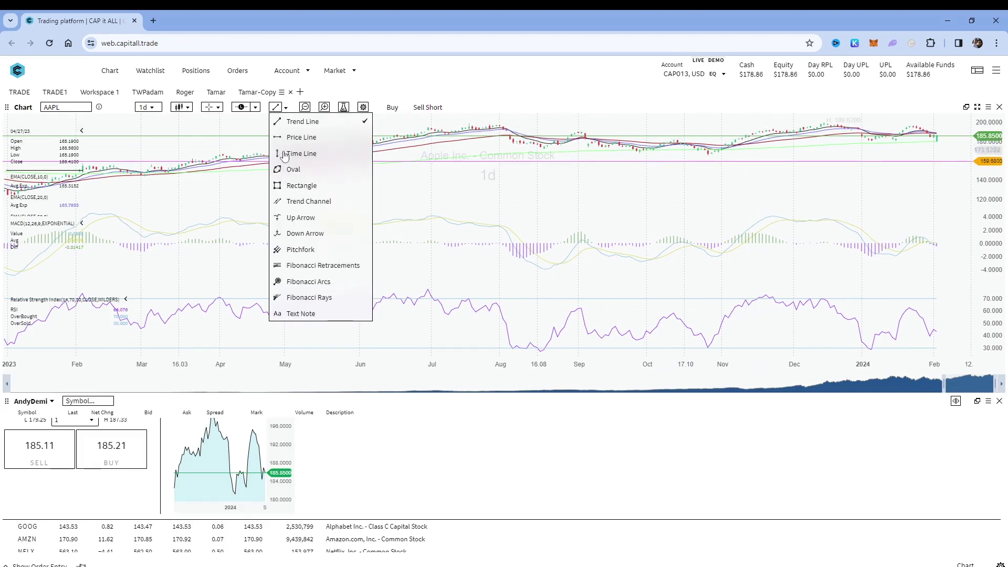
{"action": "left_click", "coordinate": [302, 137]}
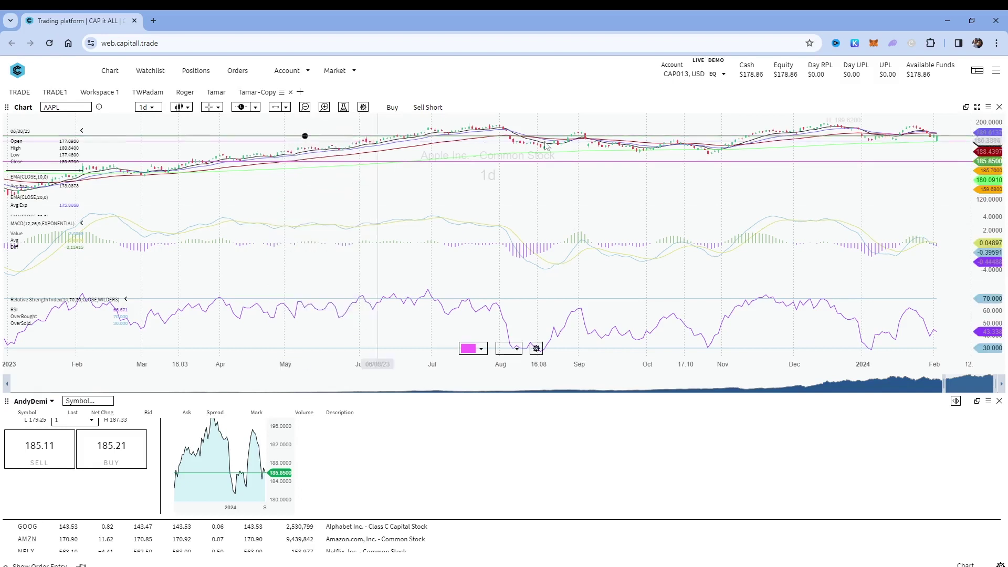
{"action": "left_click", "coordinate": [612, 132]}
{"action": "left_click_drag", "start_coordinate": [680, 135], "coordinate": [822, 126]}
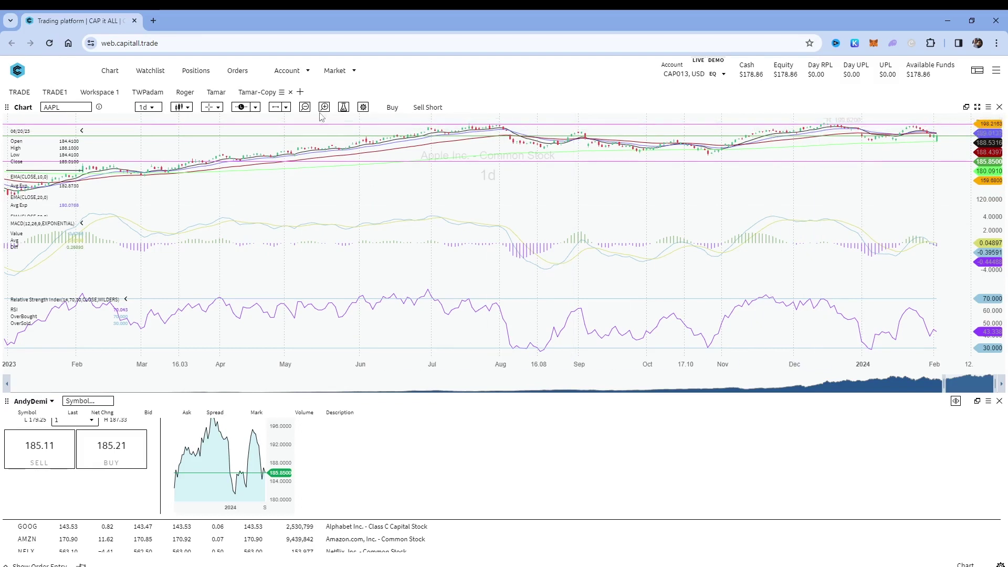
Step: Draw a second horizontal price line along AAPL's January and February lows at about 179.80
{"action": "left_click", "coordinate": [274, 110]}
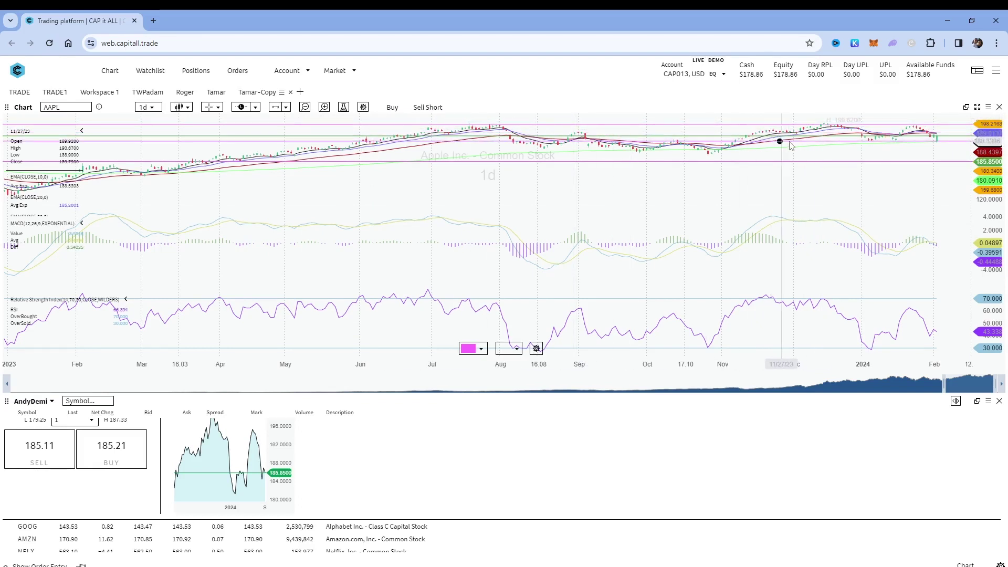
{"action": "left_click", "coordinate": [812, 142]}
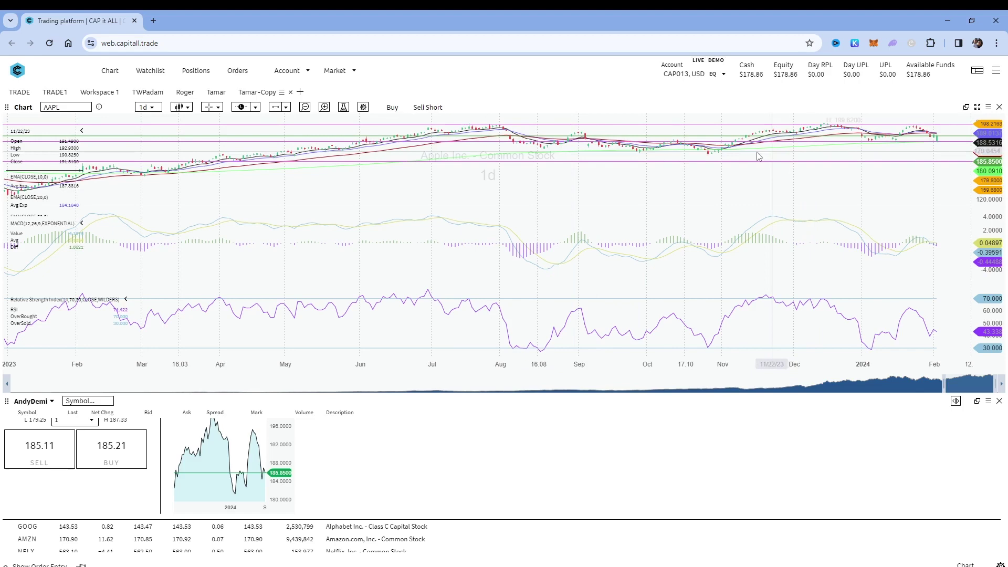
{"action": "scroll", "coordinate": [735, 169], "scroll_direction": "up", "scroll_amount": 2}
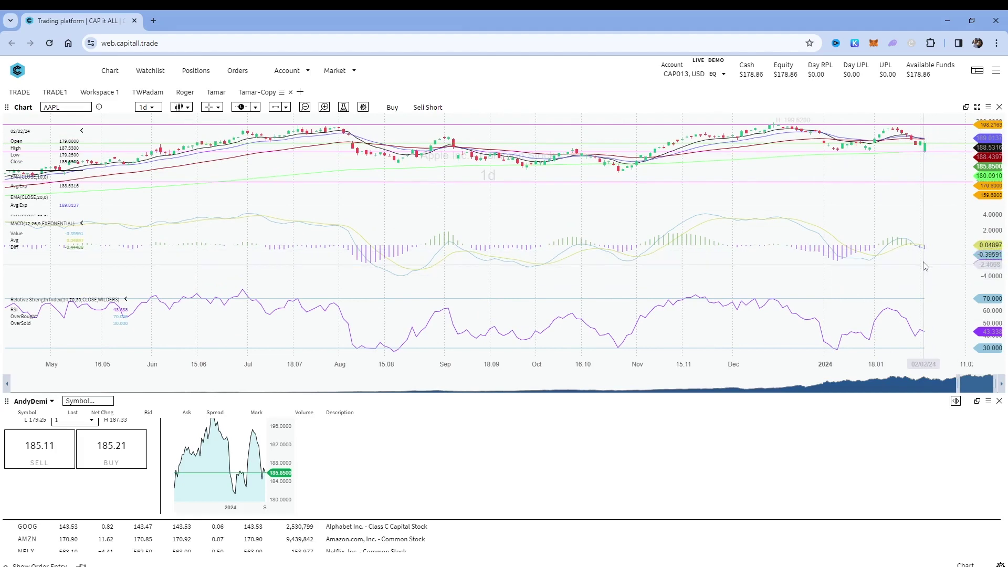
{"action": "scroll", "coordinate": [924, 266], "scroll_direction": "down", "scroll_amount": 4}
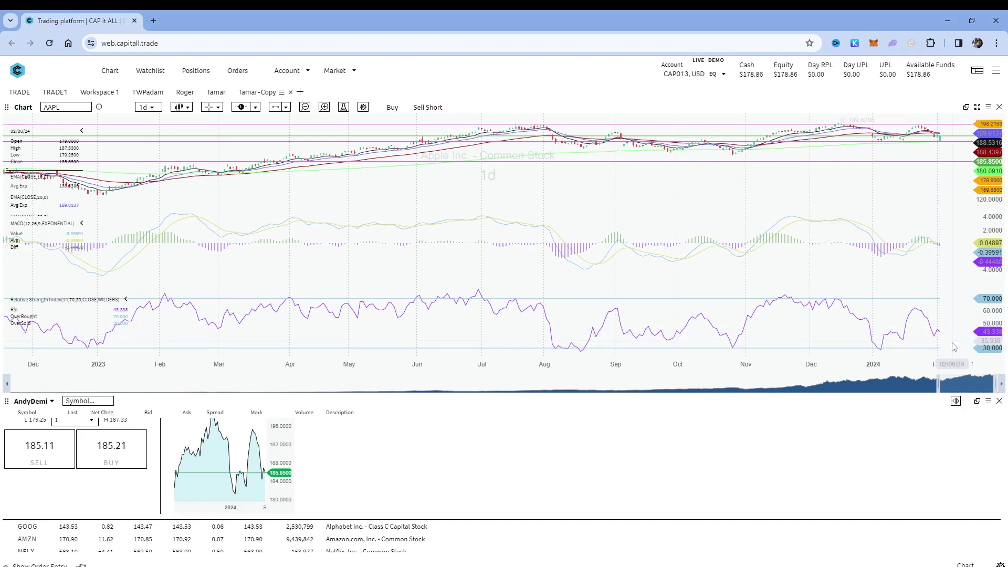
{"action": "scroll", "coordinate": [946, 164], "scroll_direction": "up", "scroll_amount": 3}
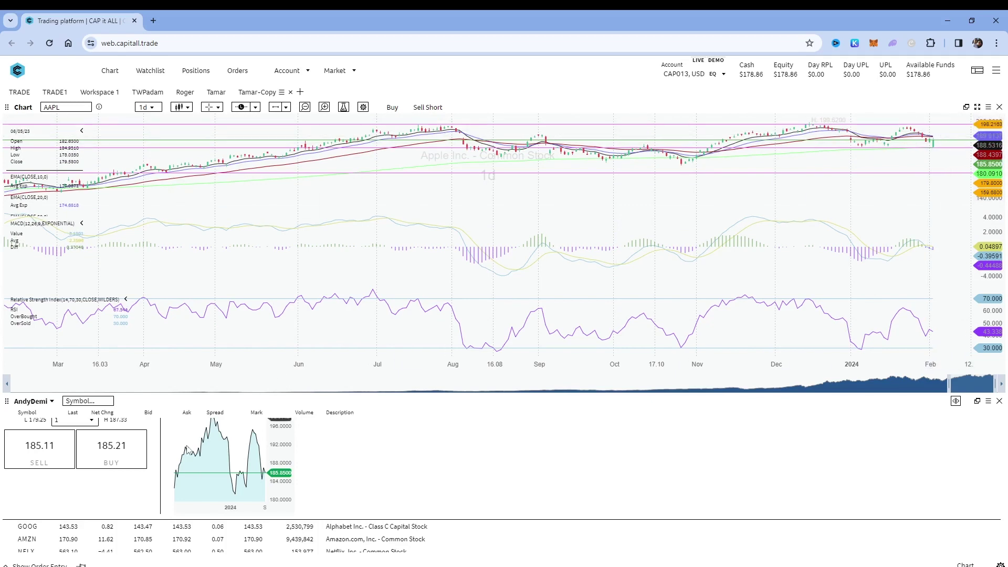
Step: Load the daily GOOG chart from the watchlist and draw a trend line above the price from about 137.29 to 157.30
{"action": "left_click", "coordinate": [66, 526]}
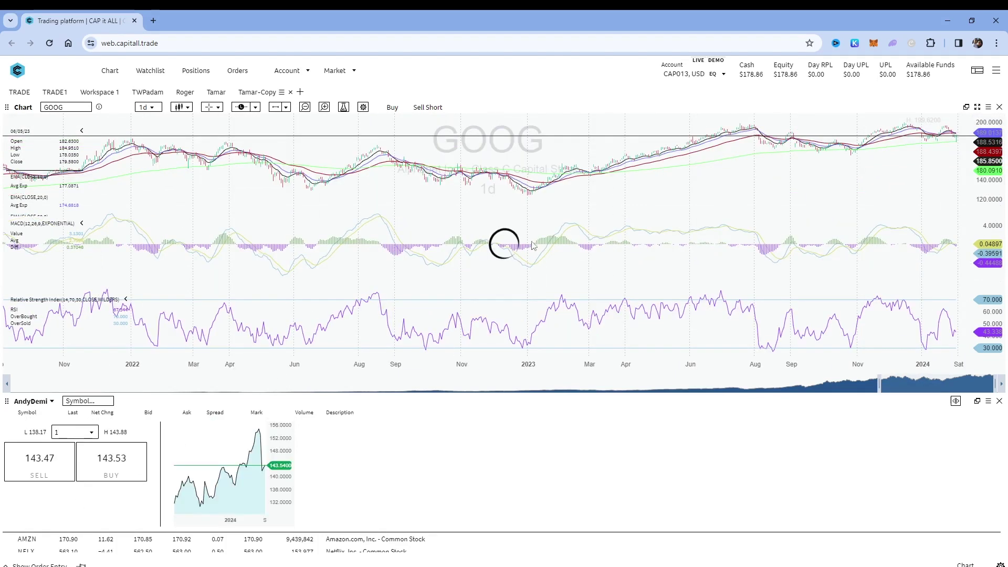
{"action": "scroll", "coordinate": [676, 184], "scroll_direction": "up", "scroll_amount": 5}
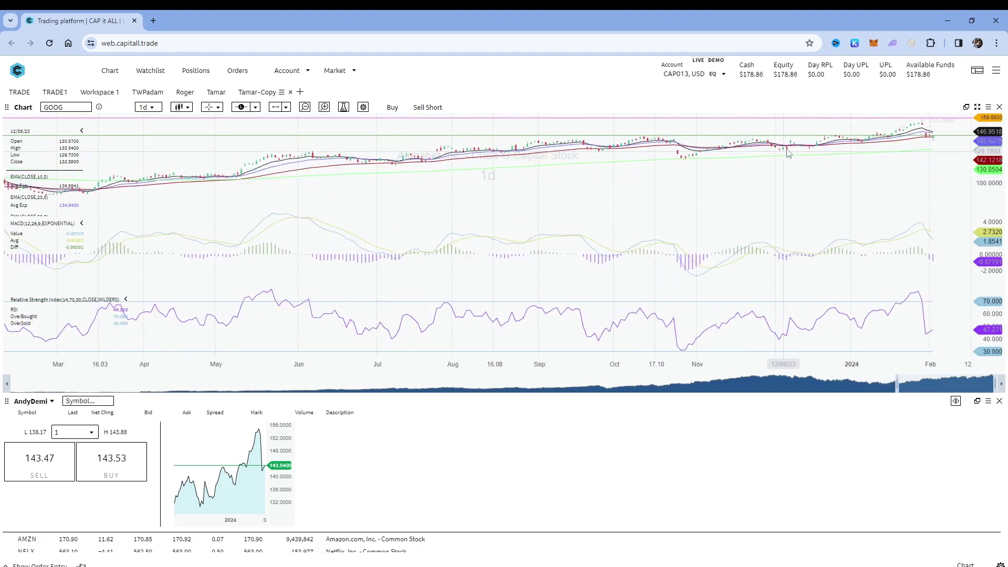
{"action": "left_click", "coordinate": [286, 109]}
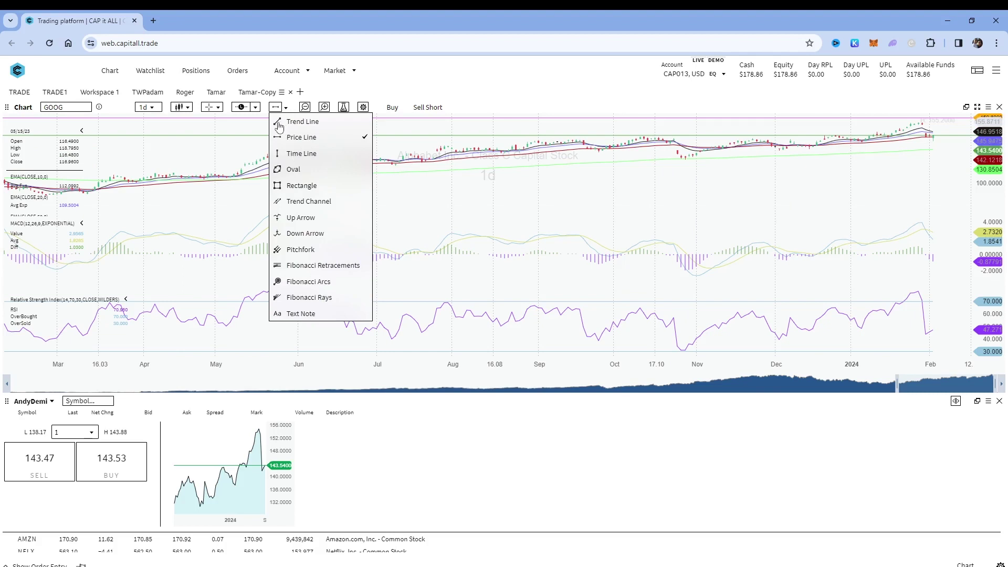
{"action": "left_click", "coordinate": [294, 121]}
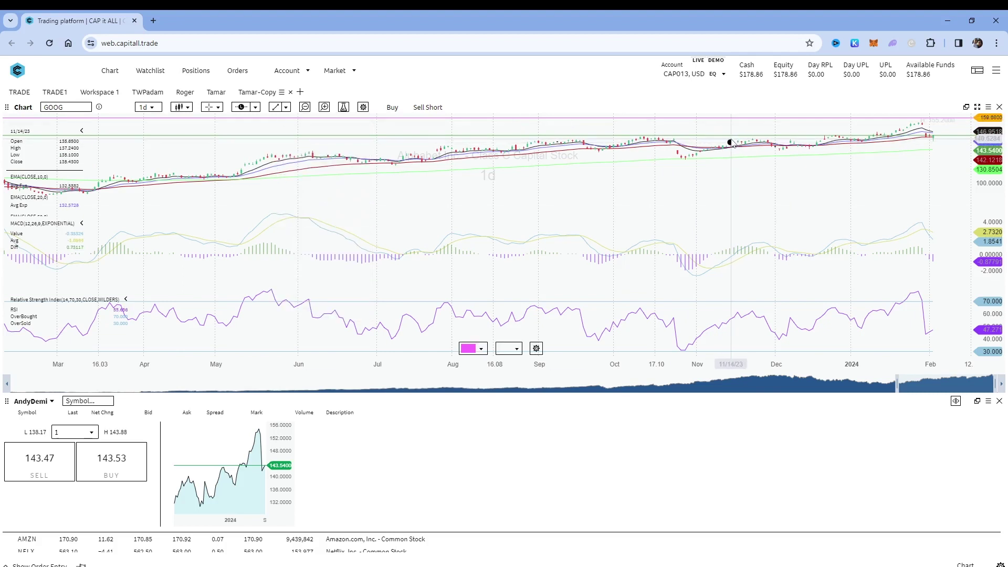
{"action": "left_click_drag", "start_coordinate": [732, 144], "coordinate": [930, 123]}
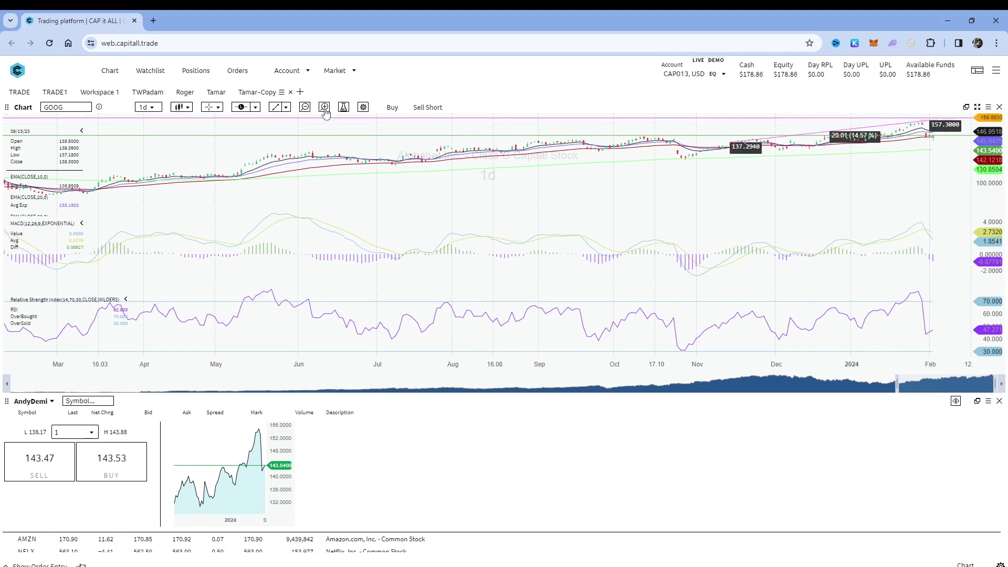
Step: Draw a lower trend line on GOOG from the late-October lows to about 139.20, adjusting its start to about 122.05
{"action": "left_click", "coordinate": [273, 108]}
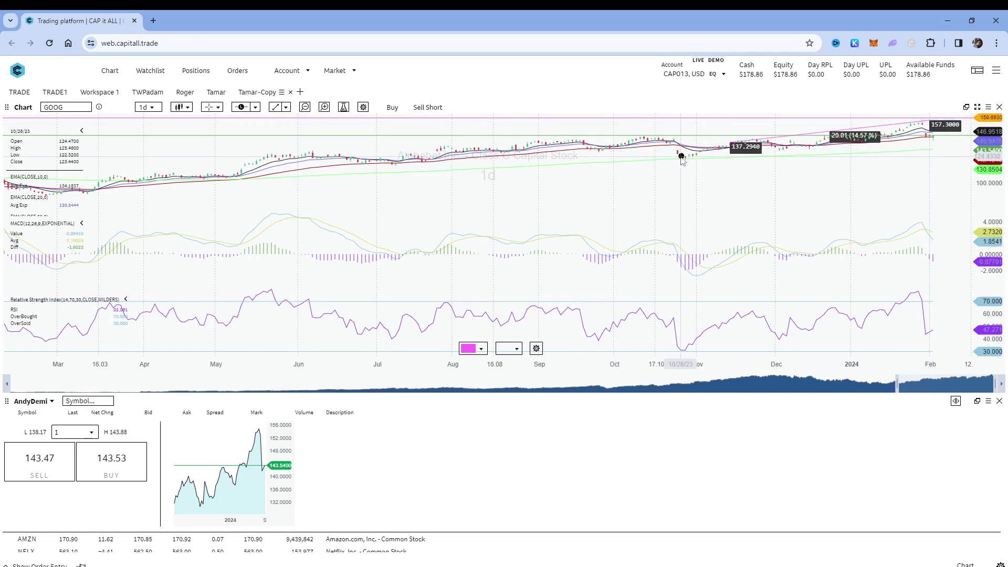
{"action": "mouse_move", "coordinate": [677, 154]}
{"action": "left_mouse_down"}
{"action": "mouse_move", "coordinate": [817, 162]}
{"action": "mouse_move", "coordinate": [944, 142]}
{"action": "left_mouse_up"}
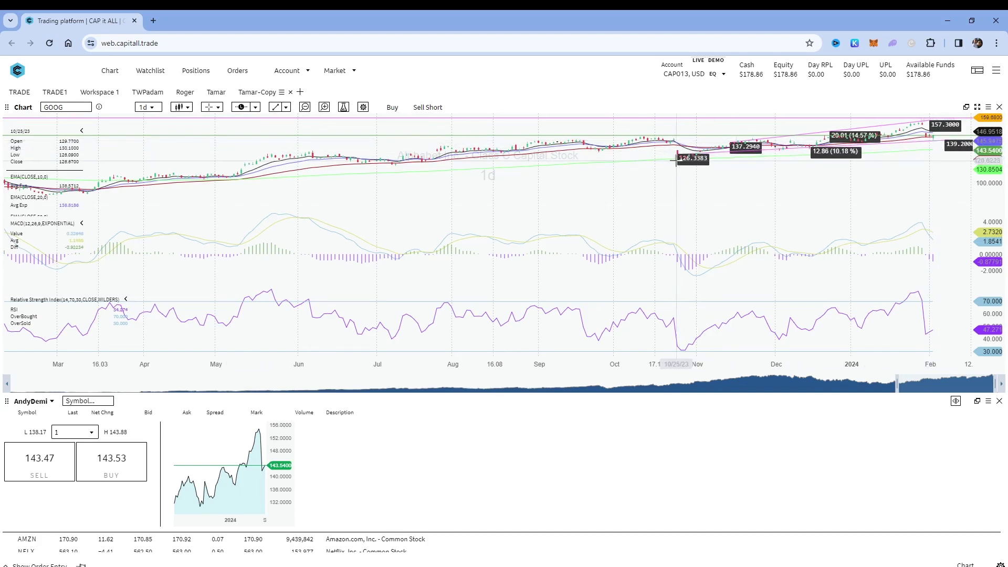
{"action": "left_click_drag", "start_coordinate": [677, 155], "coordinate": [674, 157]}
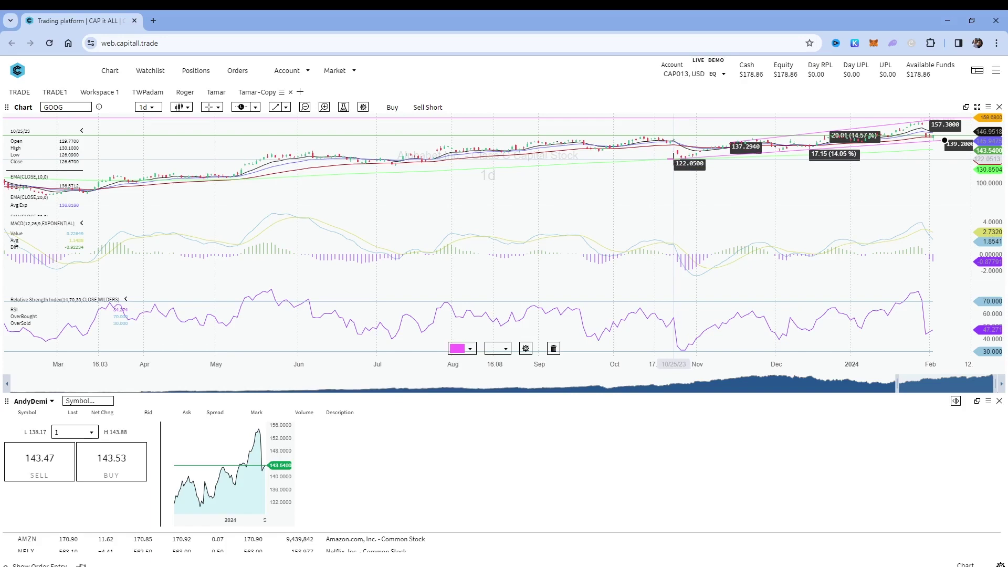
{"action": "scroll", "coordinate": [731, 148], "scroll_direction": "up", "scroll_amount": 2}
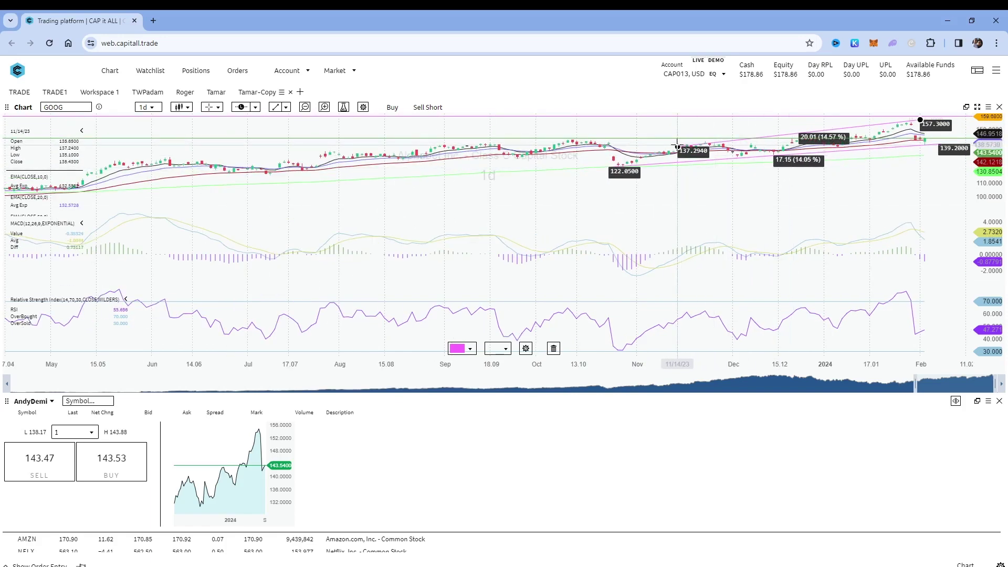
Step: Adjust GOOG's upper trend line so it runs from about 140.14 in mid-November to about 155.36 in early February
{"action": "left_click_drag", "start_coordinate": [677, 142], "coordinate": [675, 138]}
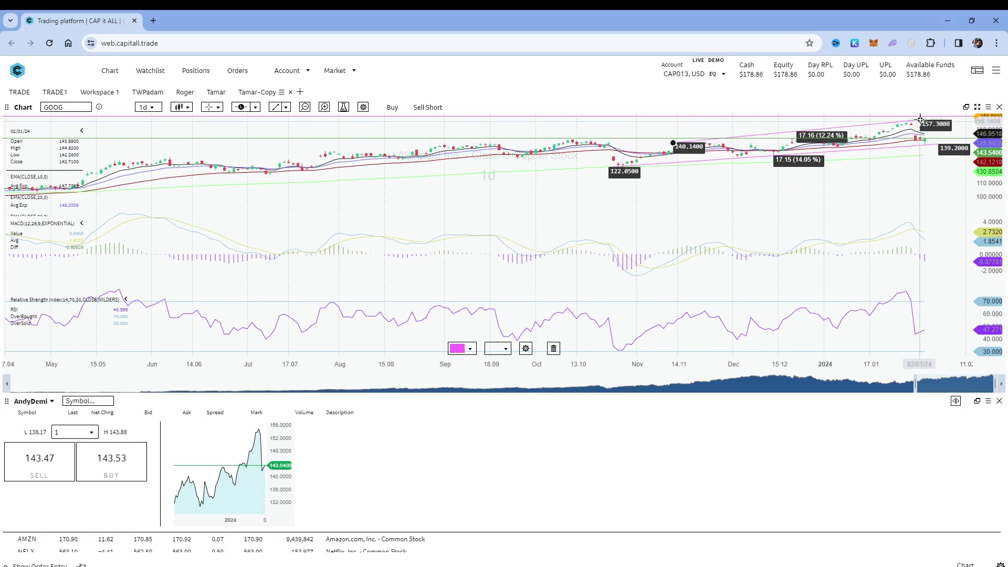
{"action": "left_click_drag", "start_coordinate": [919, 120], "coordinate": [923, 121]}
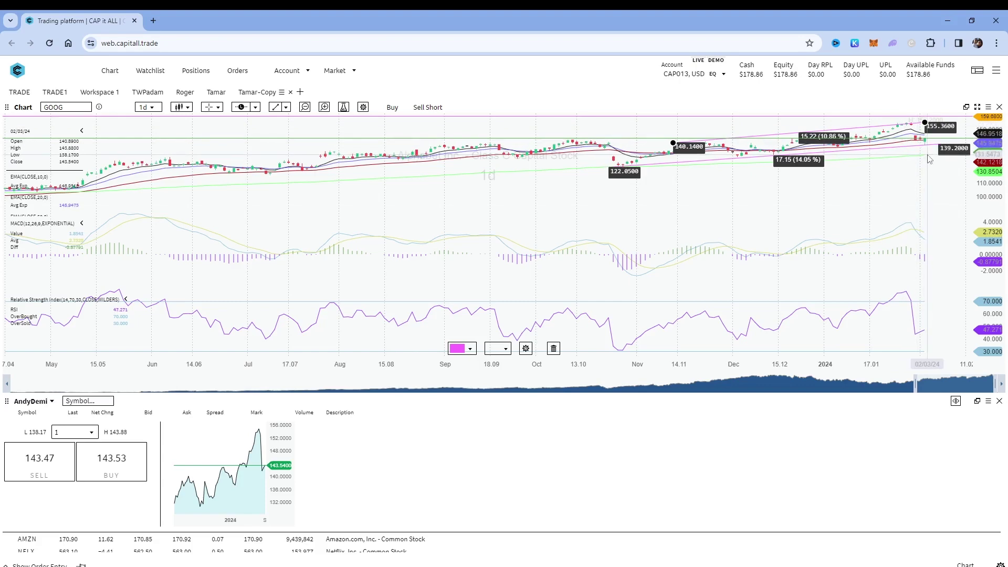
{"action": "scroll", "coordinate": [928, 158], "scroll_direction": "down", "scroll_amount": 1}
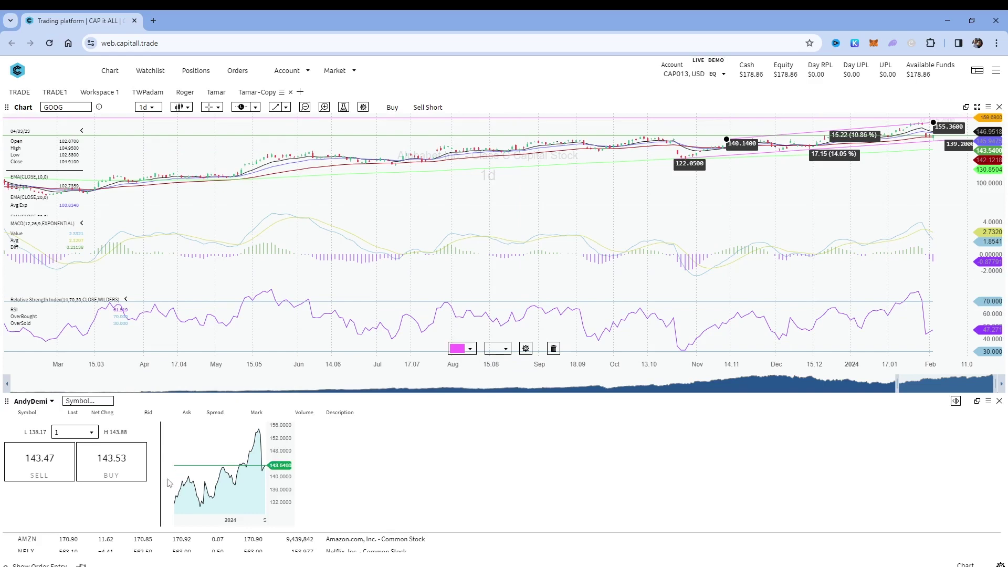
Step: Load the daily AMZN chart from the watchlist and mark a short freehand horizontal support level just below the latest candles
{"action": "left_click", "coordinate": [137, 540]}
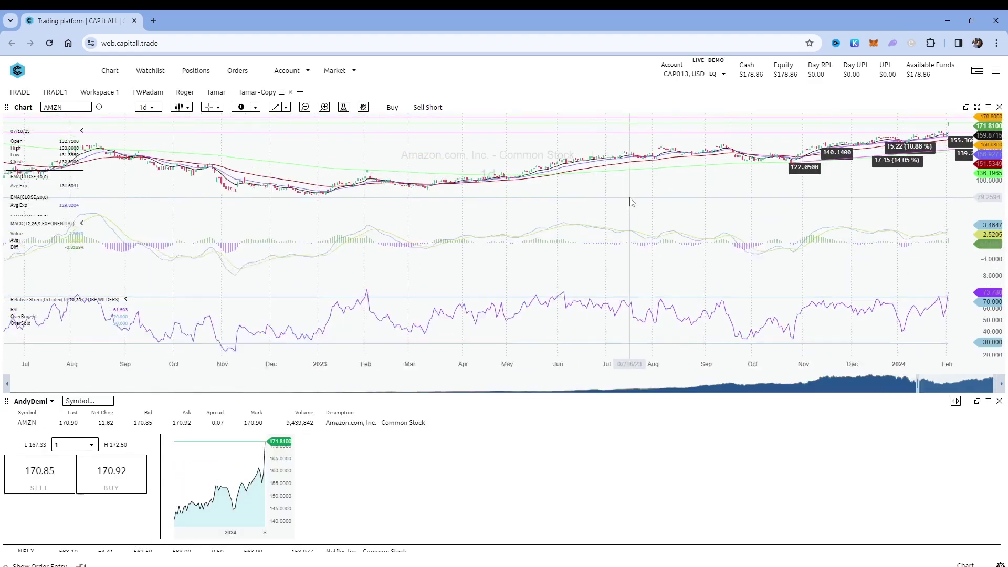
{"action": "scroll", "coordinate": [631, 202], "scroll_direction": "up", "scroll_amount": 5}
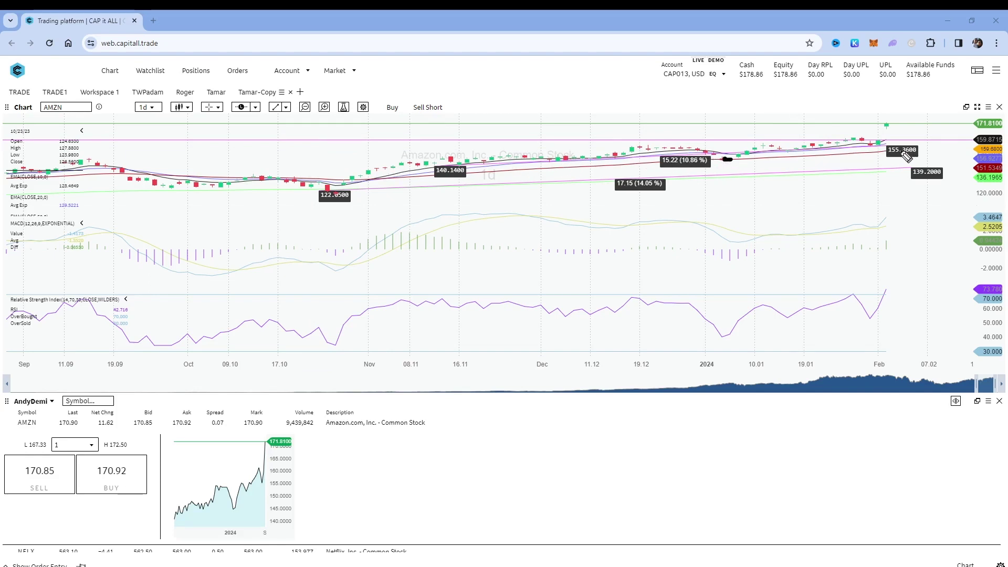
{"action": "left_click_drag", "start_coordinate": [881, 152], "coordinate": [911, 151]}
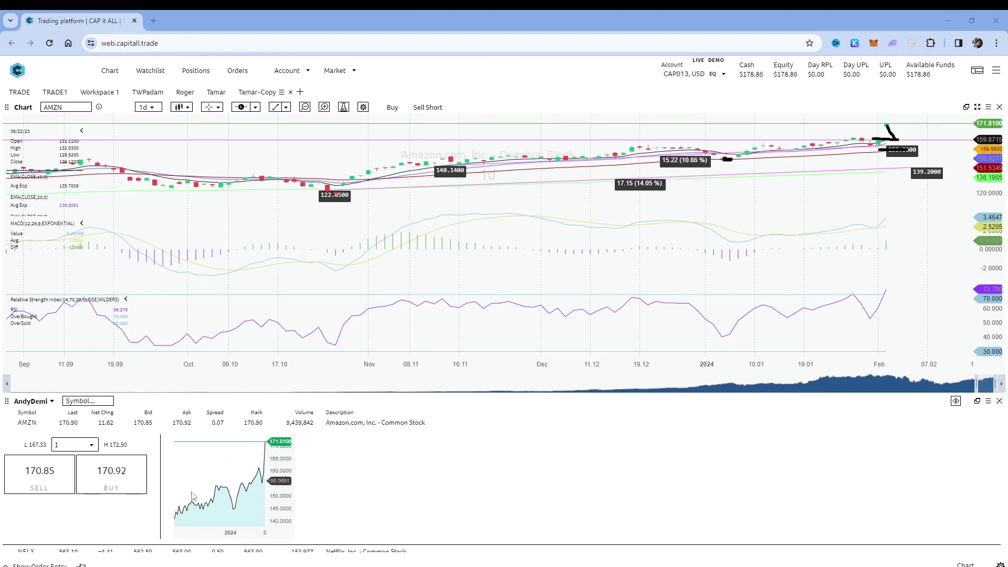
Step: Load the daily NFLX chart from the watchlist and sketch a pullback toward the December–January highs, clearing the freehand marks at the end
{"action": "left_click", "coordinate": [164, 552]}
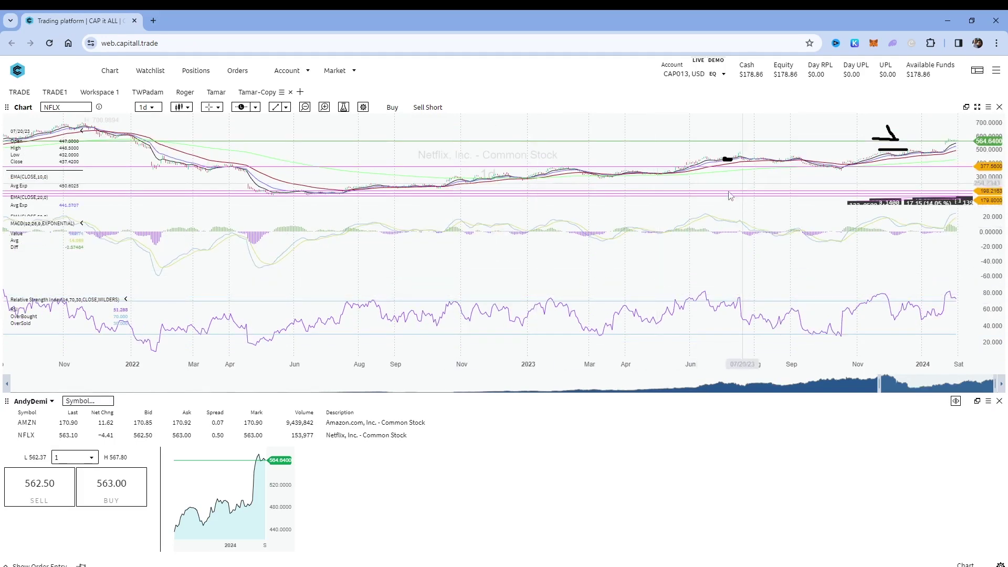
{"action": "scroll", "coordinate": [830, 173], "scroll_direction": "up", "scroll_amount": 5}
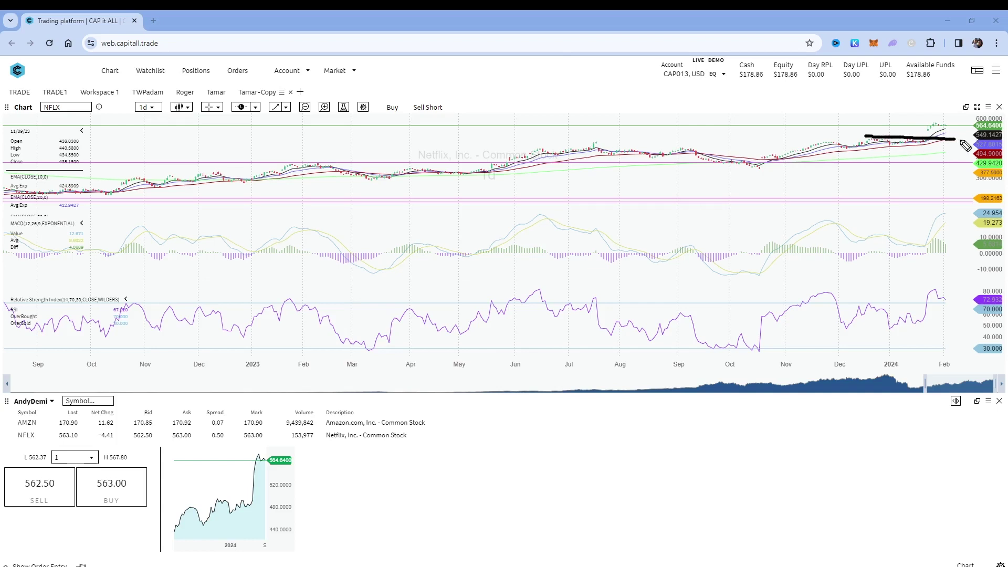
{"action": "left_click_drag", "start_coordinate": [961, 142], "coordinate": [951, 132]}
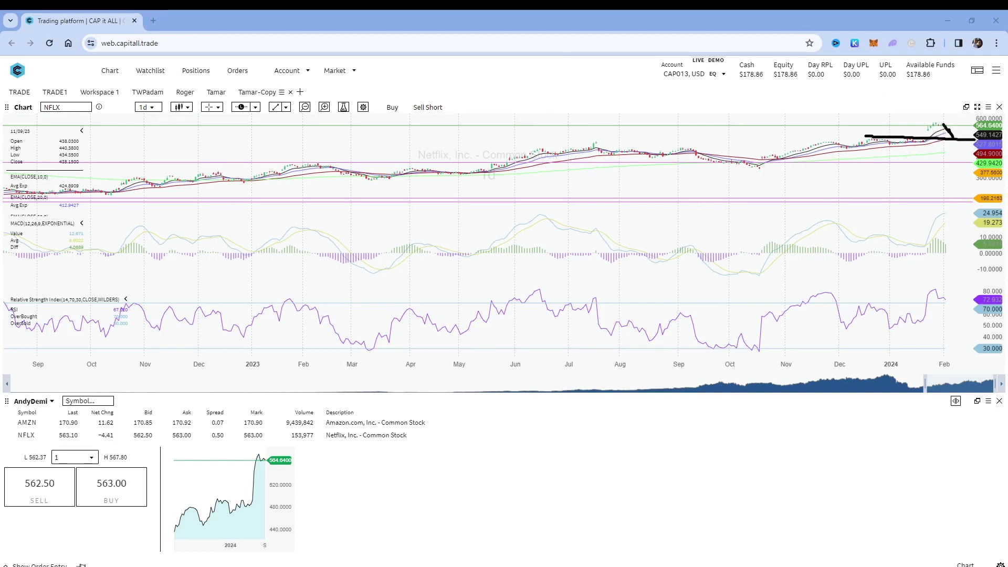
{"action": "key", "text": "Escape"}
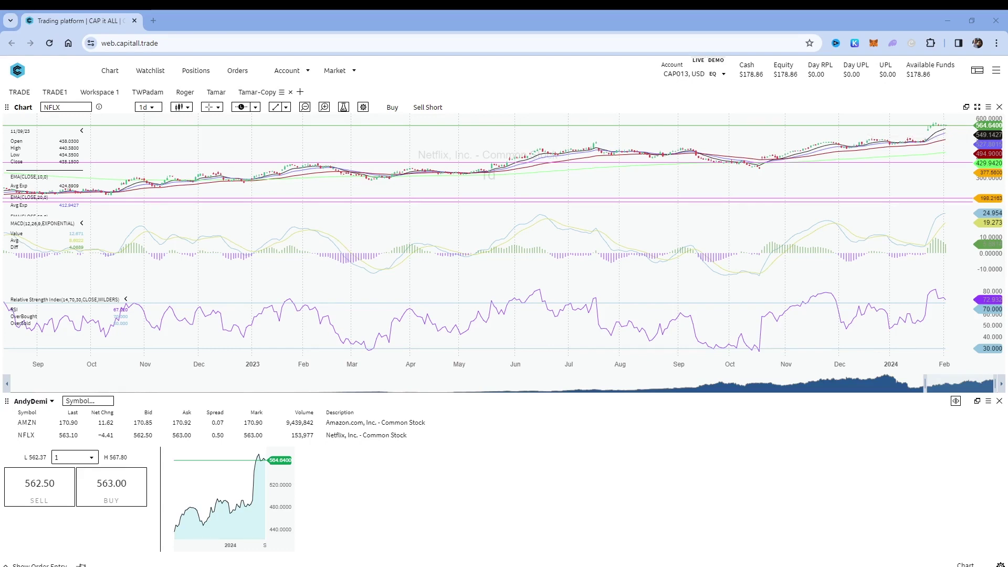